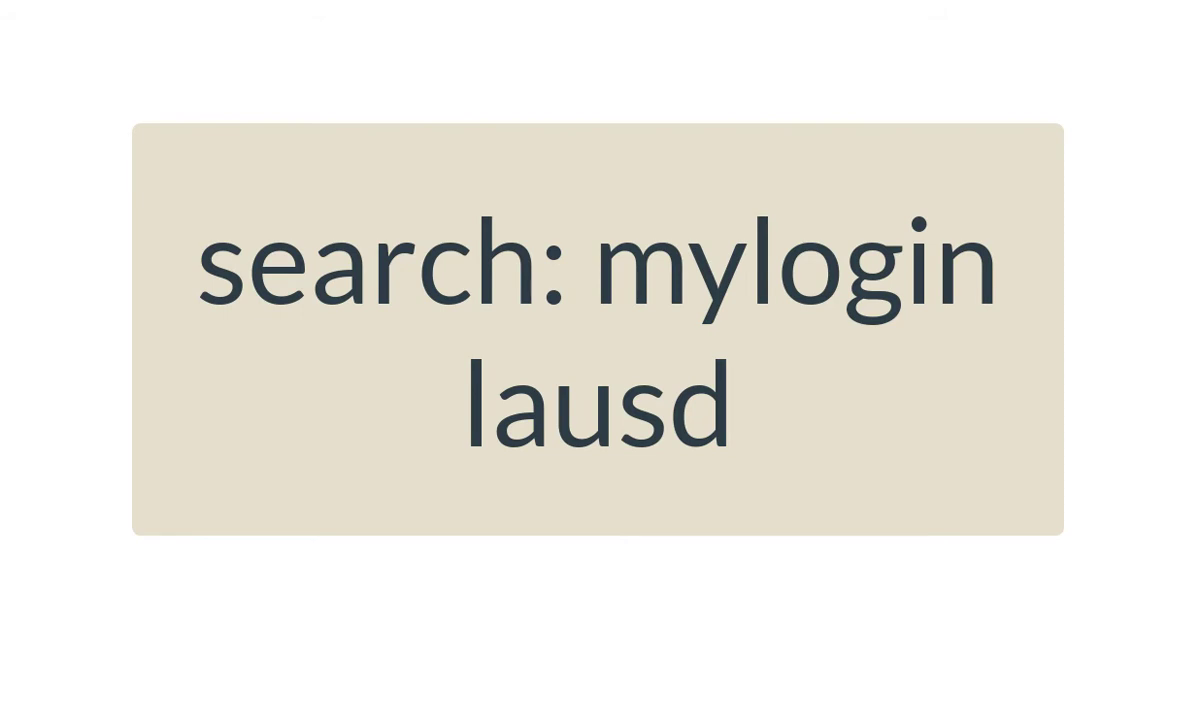
- Type 'mylogin lausd' into the Google search box
text(mylo)
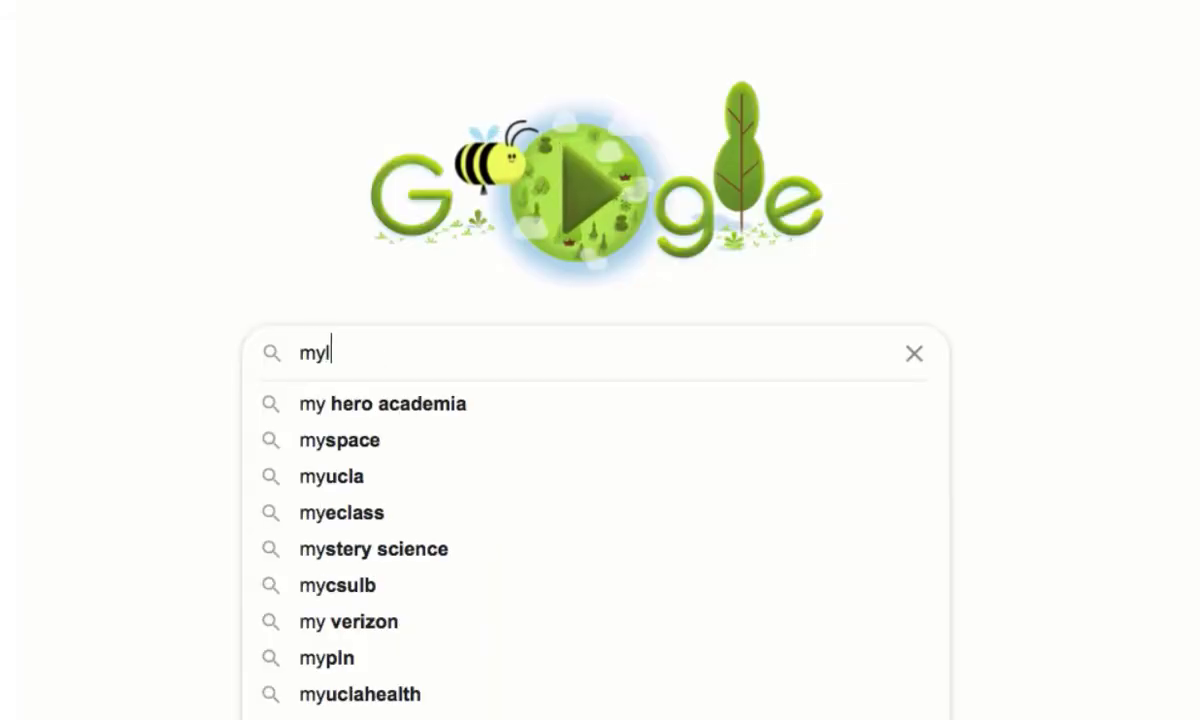
text(gin laus)
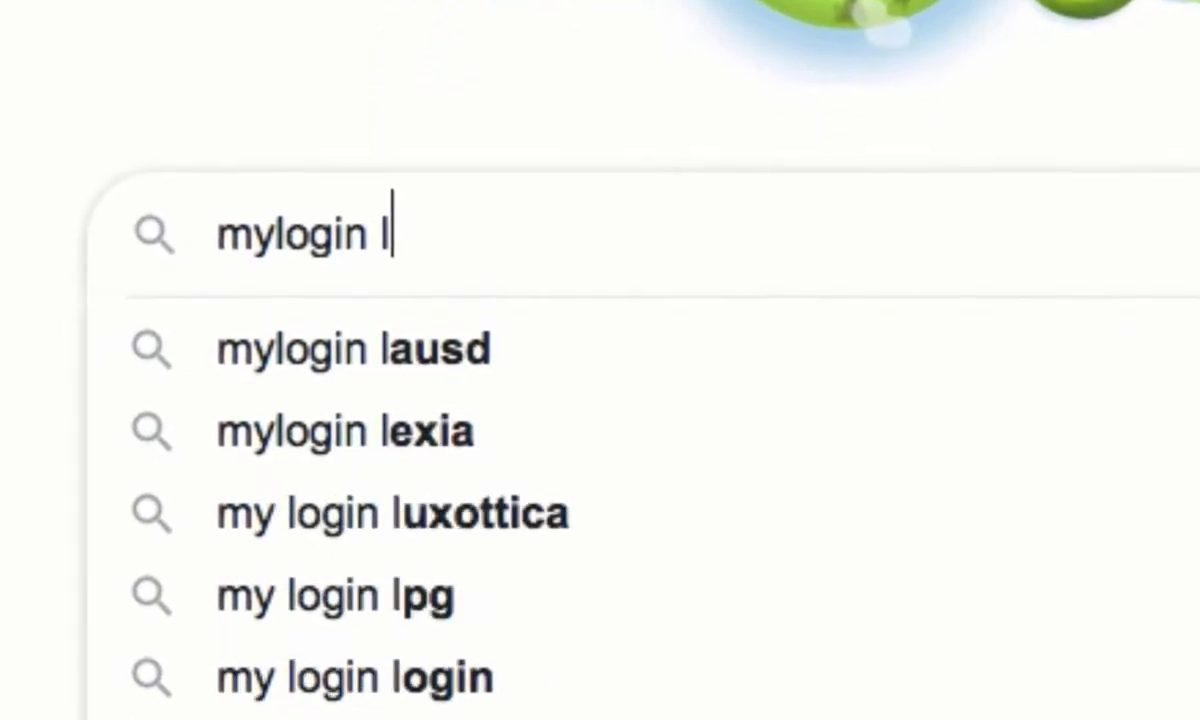
text(d)
- Run the Google search for 'mylogin lausd'
key(Return)
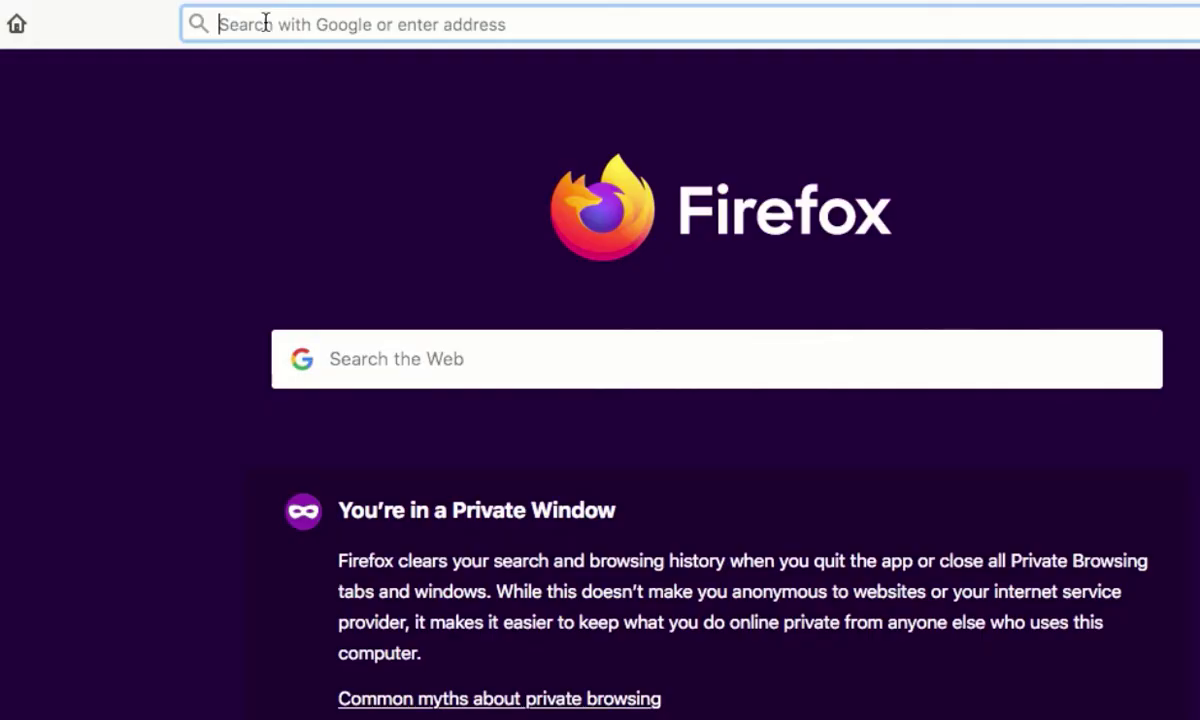
- Go to mylogin.lausd.net in the Firefox private window
text(m)
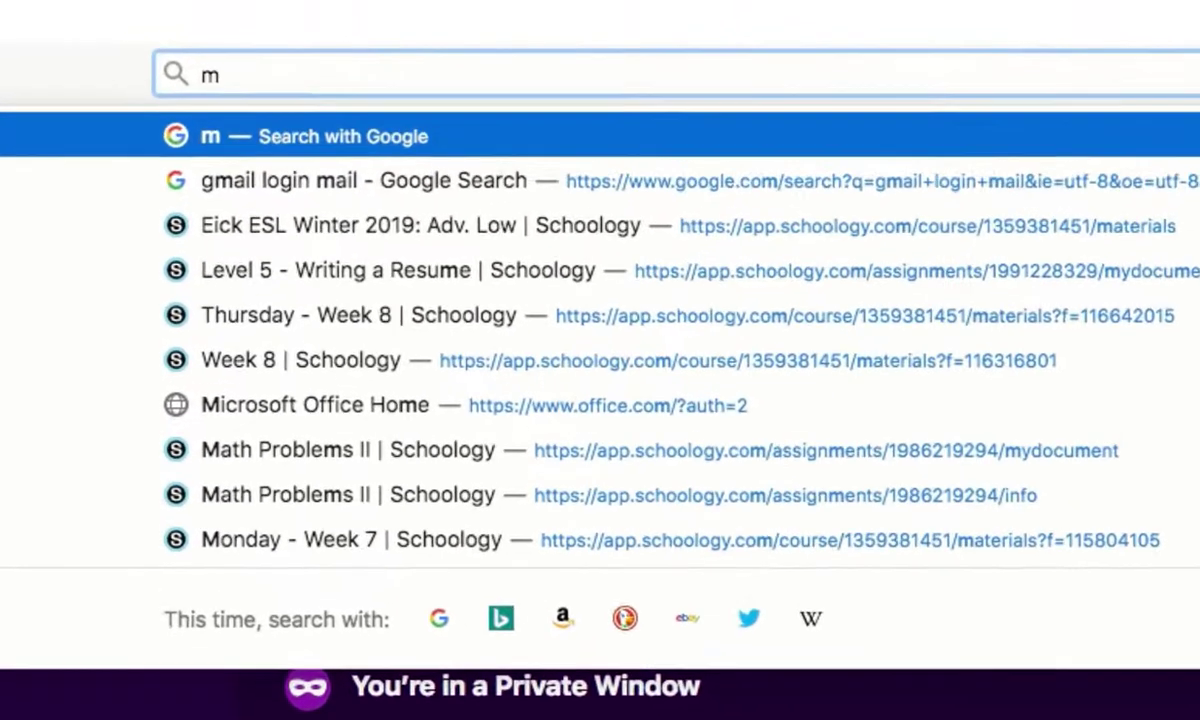
text(y)
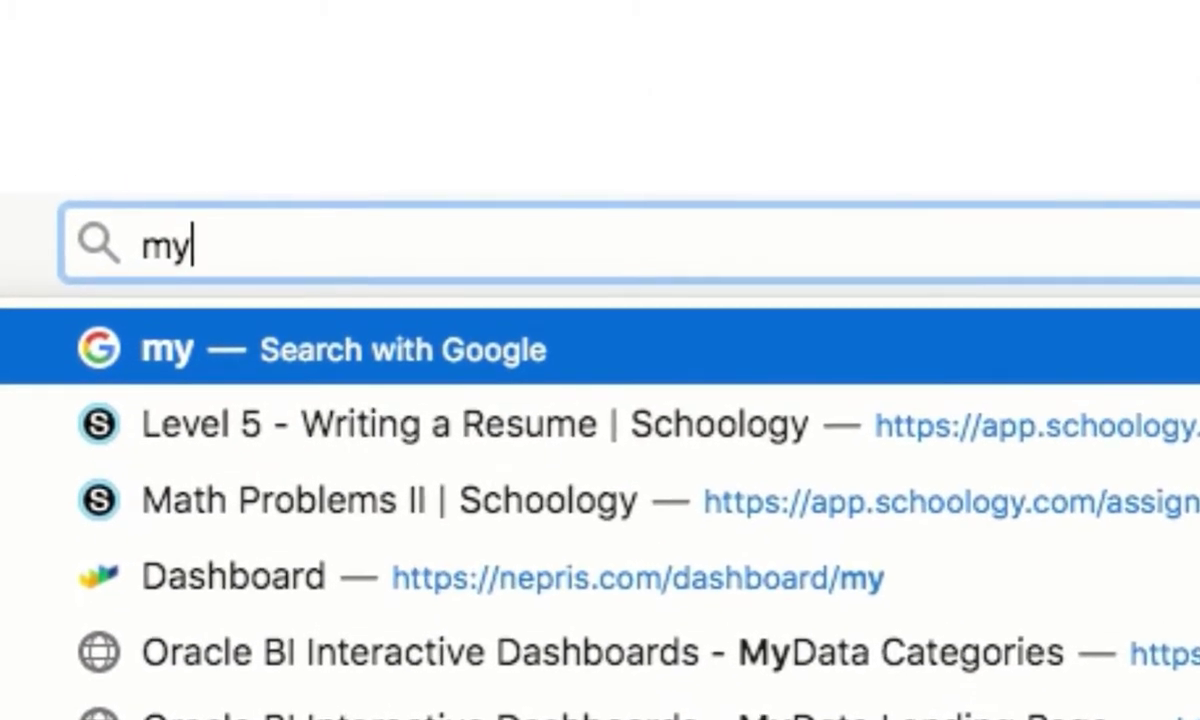
text(logi)
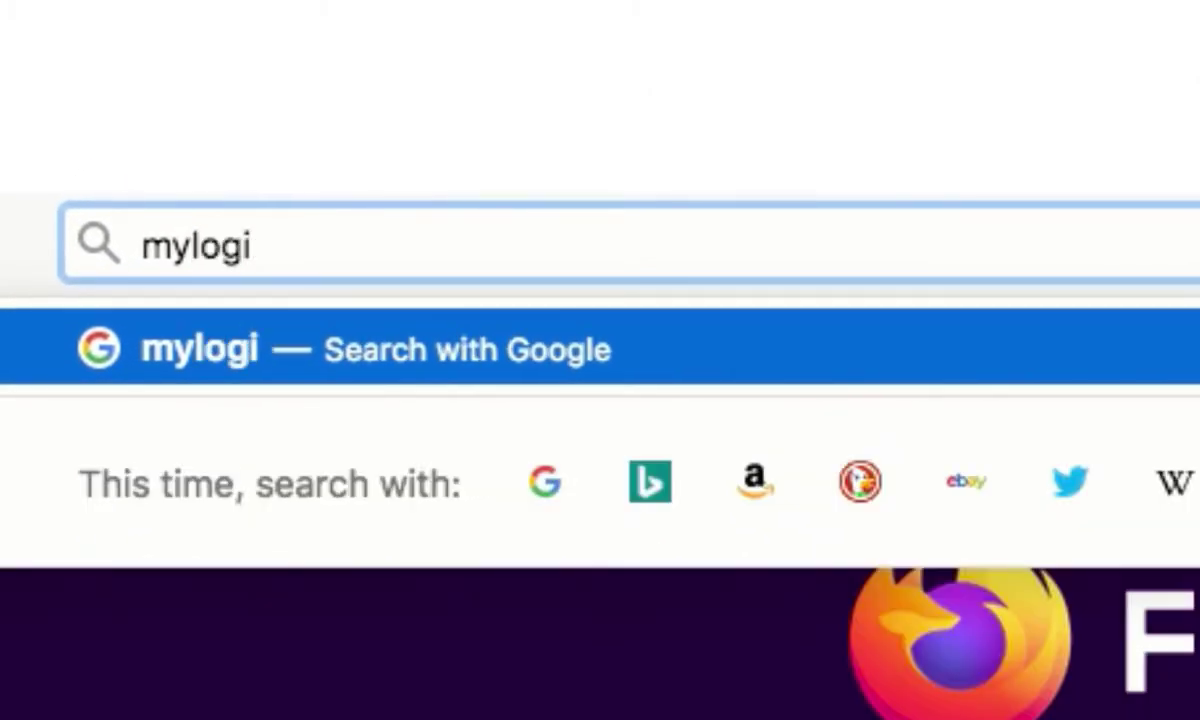
text(n.)
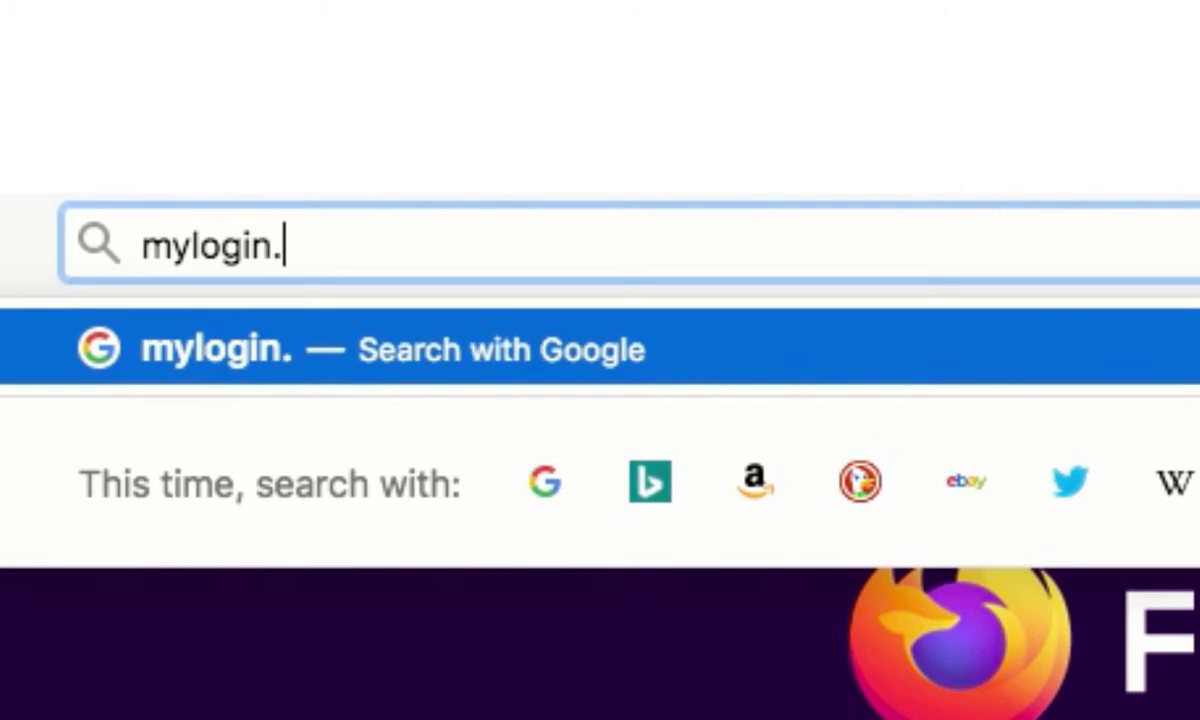
text(lau)
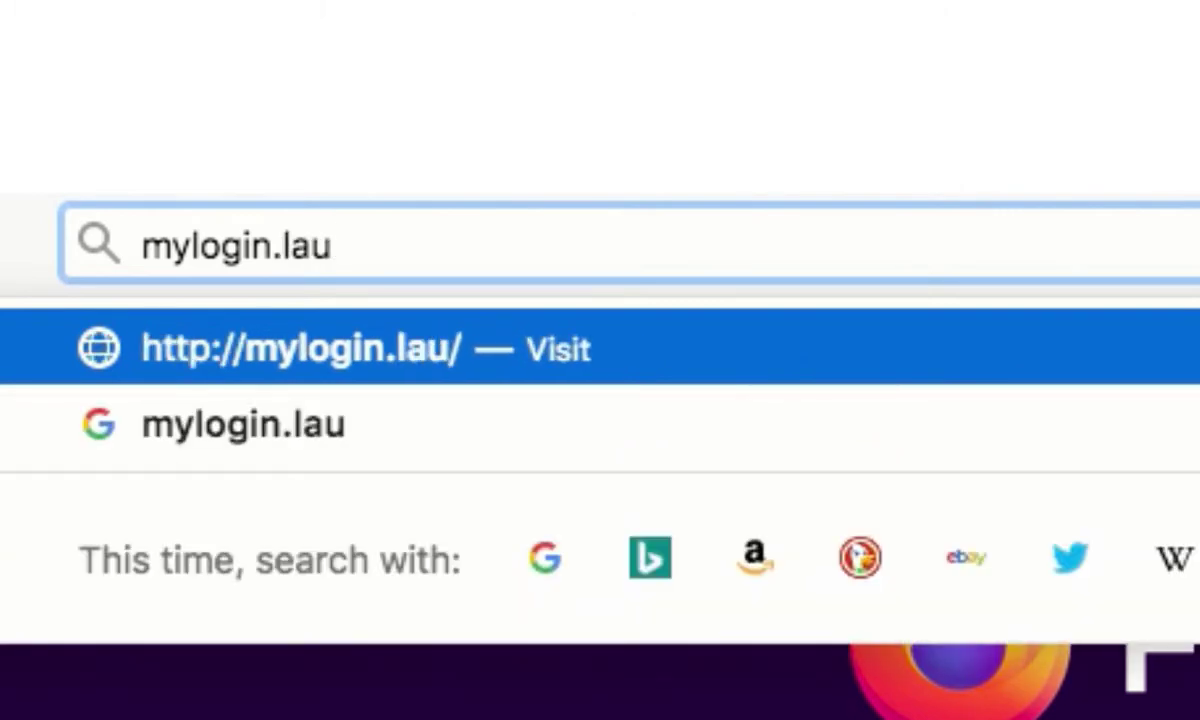
text(sd.net)
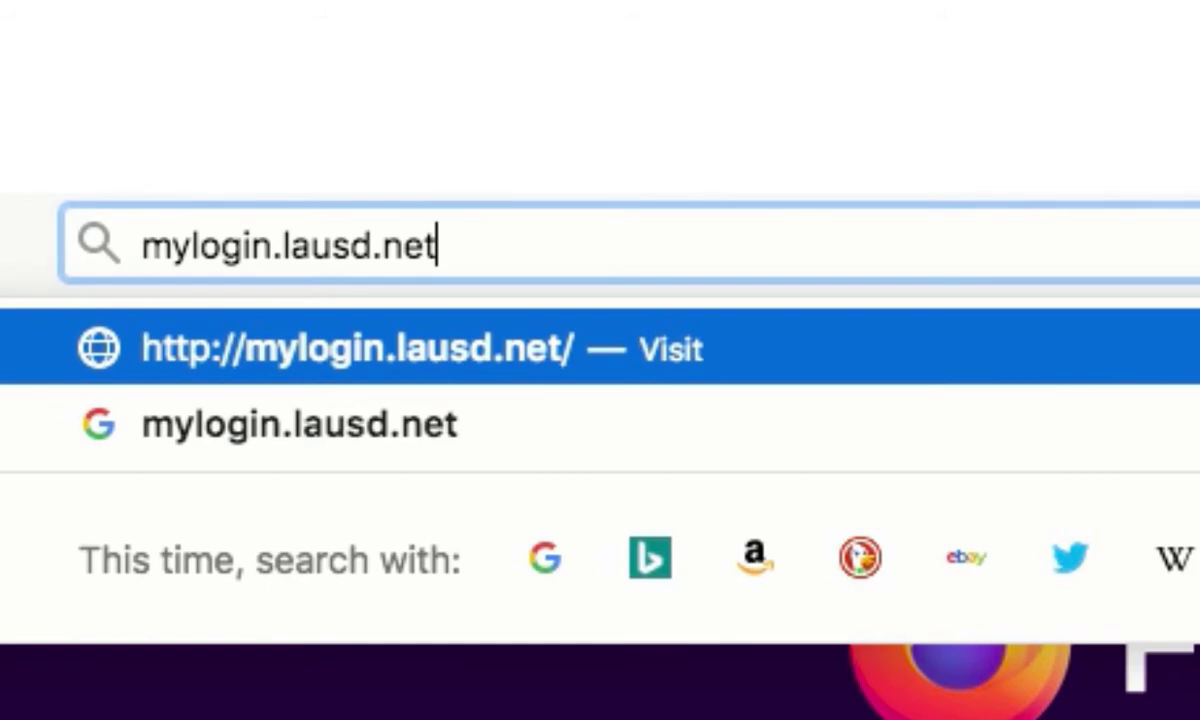
key(Return)
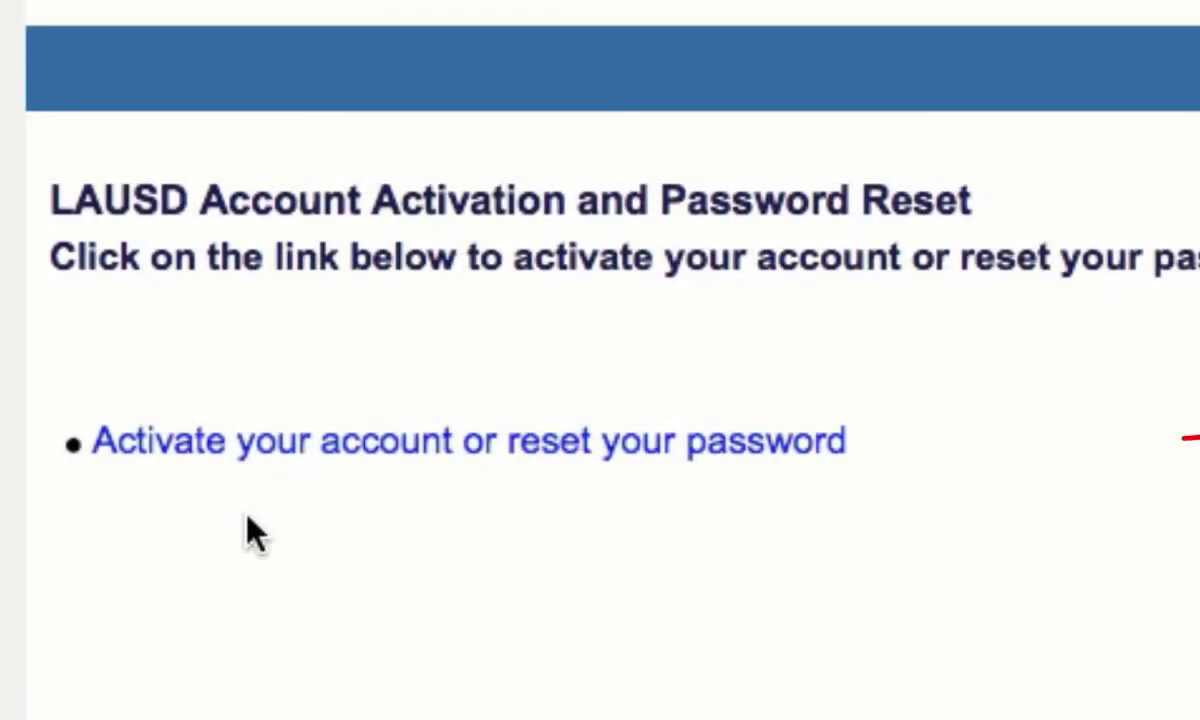
- Start account activation, read through the Acceptable Use Policy, and accept it
click(288, 458)
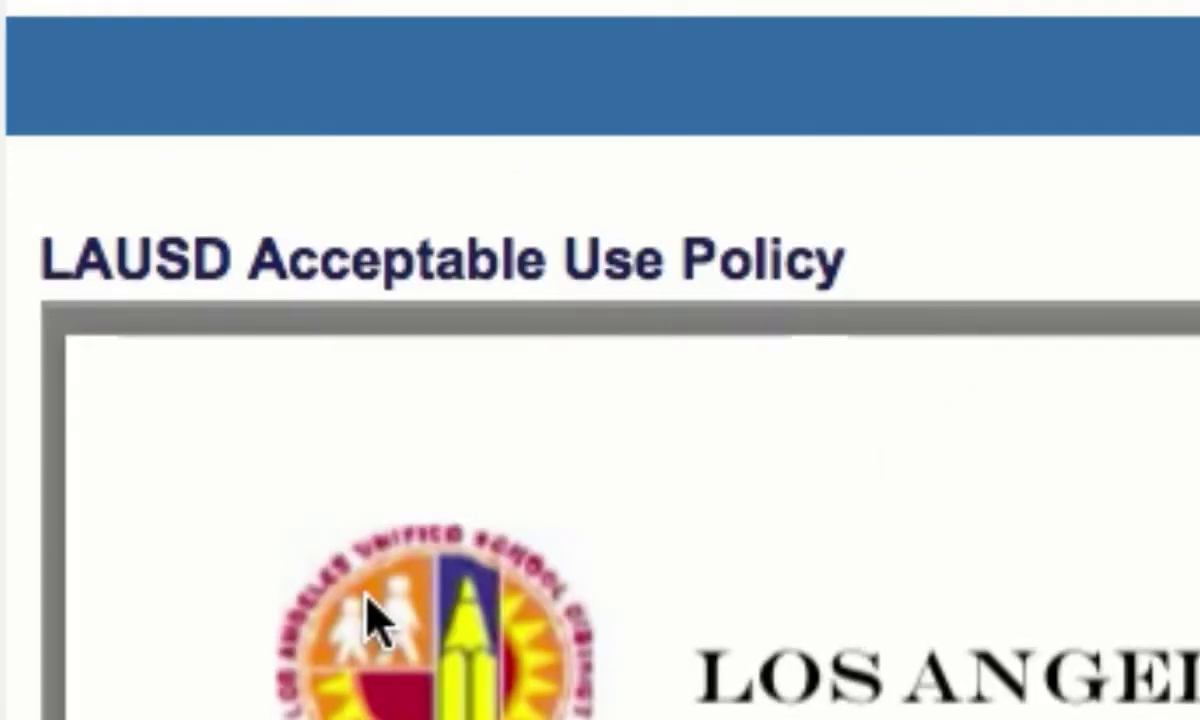
scroll(368, 620, down, 10)
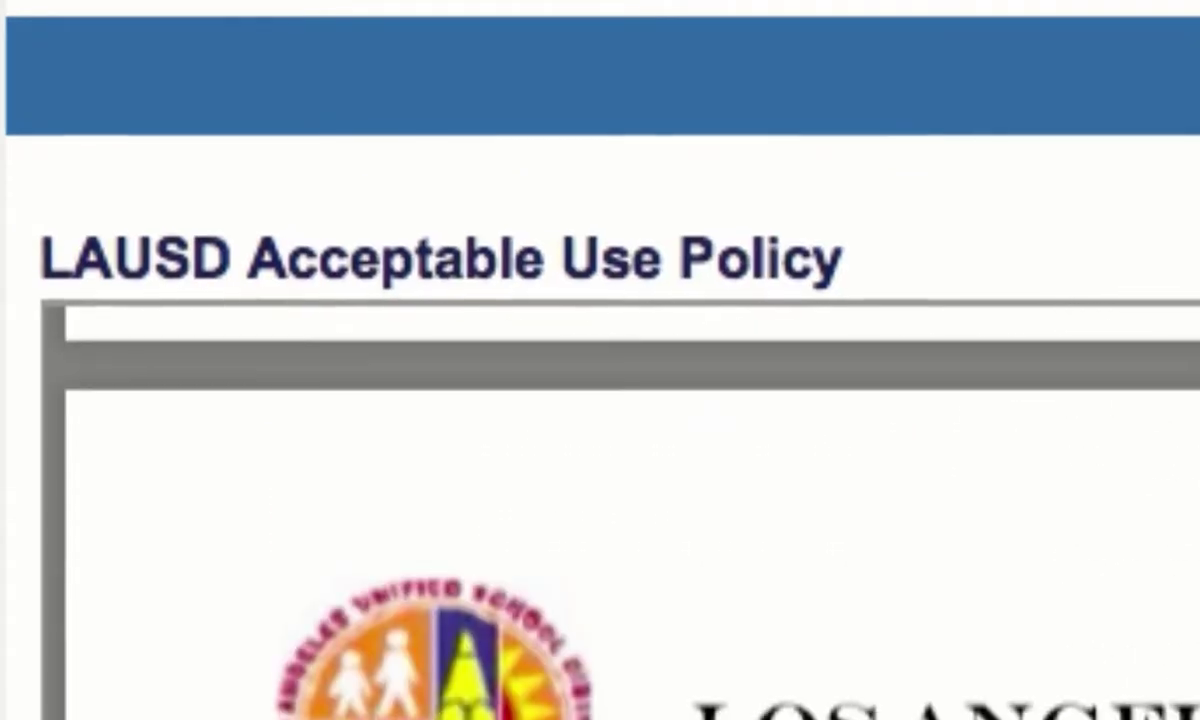
scroll(600, 550, down, 10)
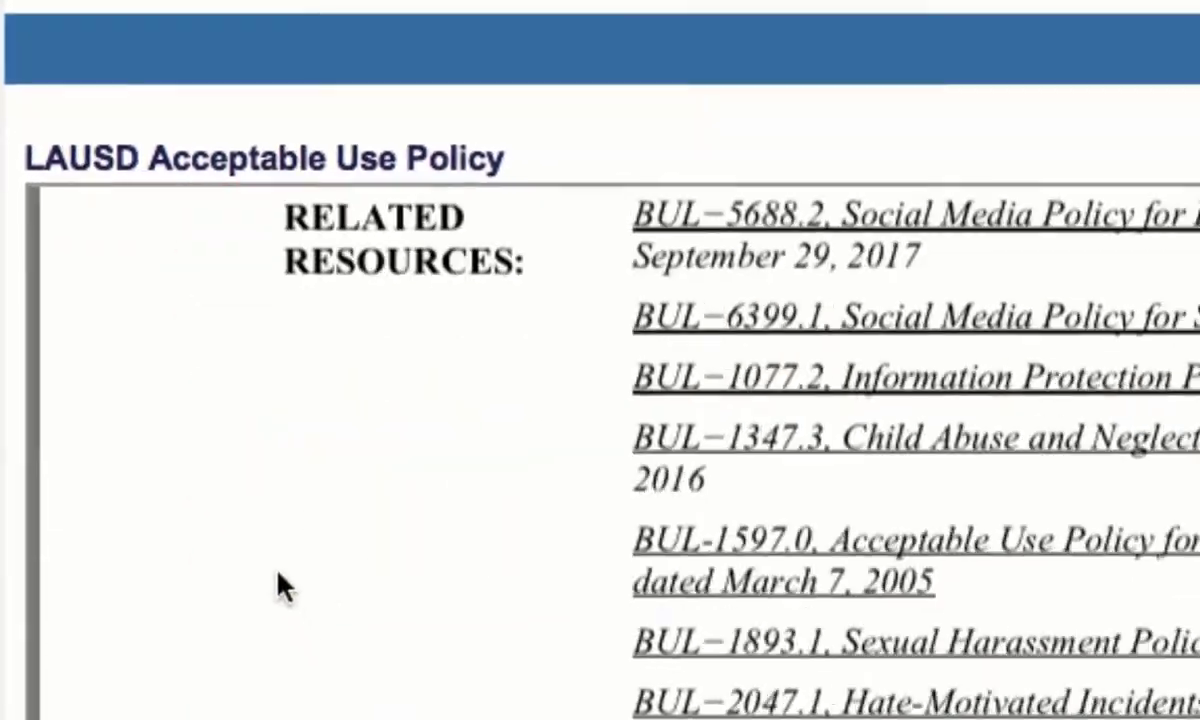
scroll(280, 588, down, 15)
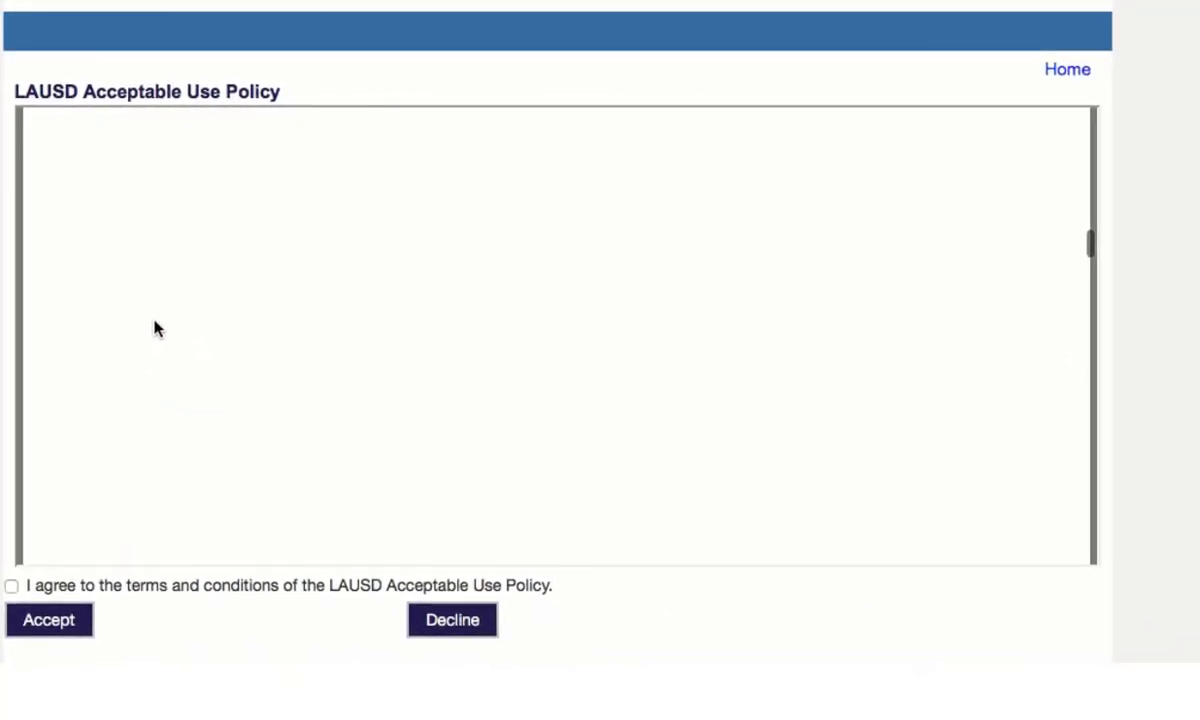
scroll(155, 327, down, 10)
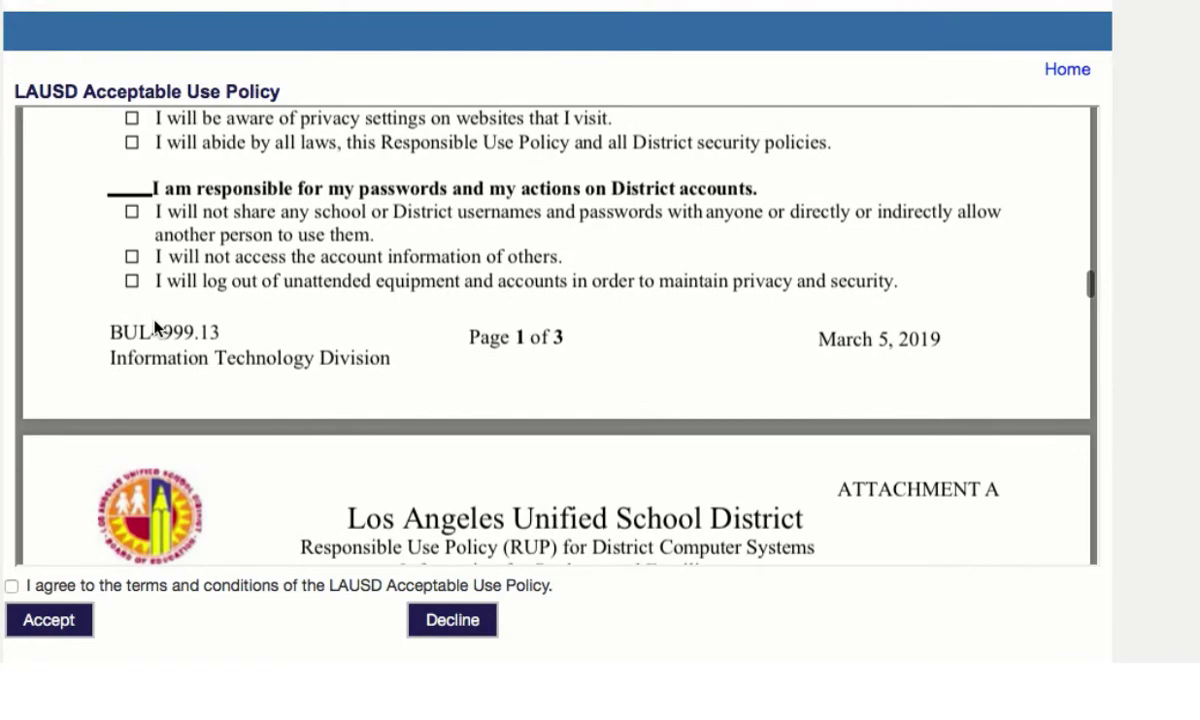
scroll(156, 327, down, 1)
scroll(155, 327, down, 15)
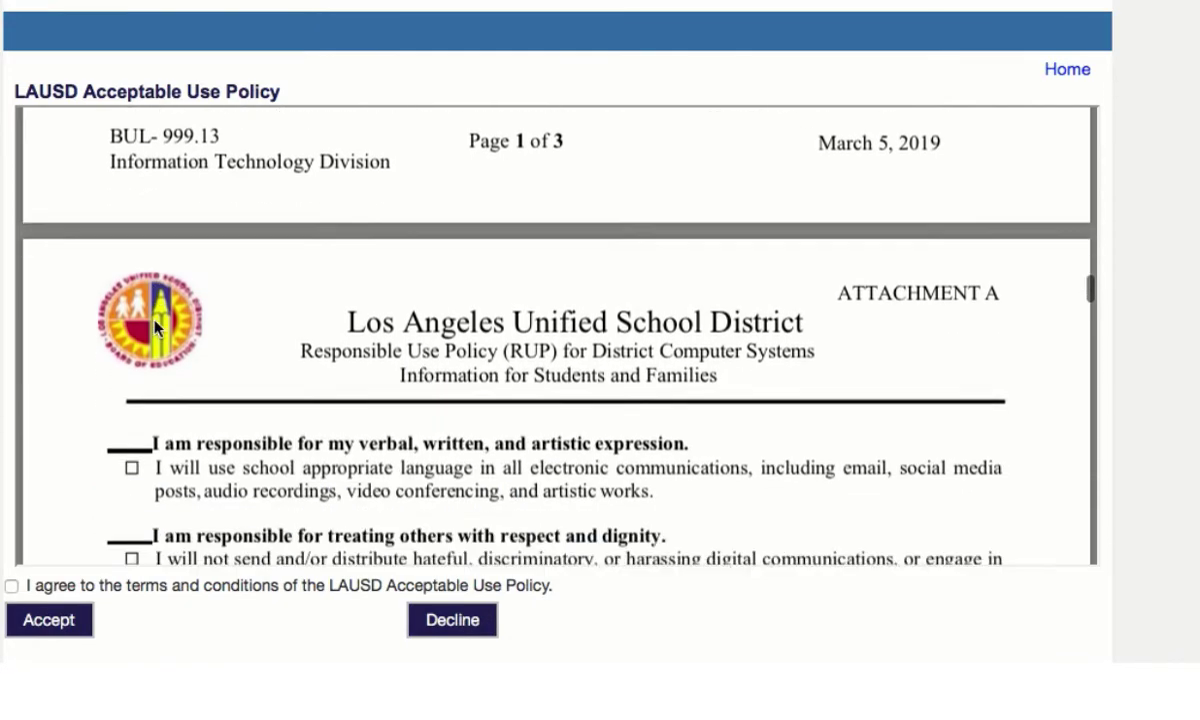
scroll(155, 327, down, 18)
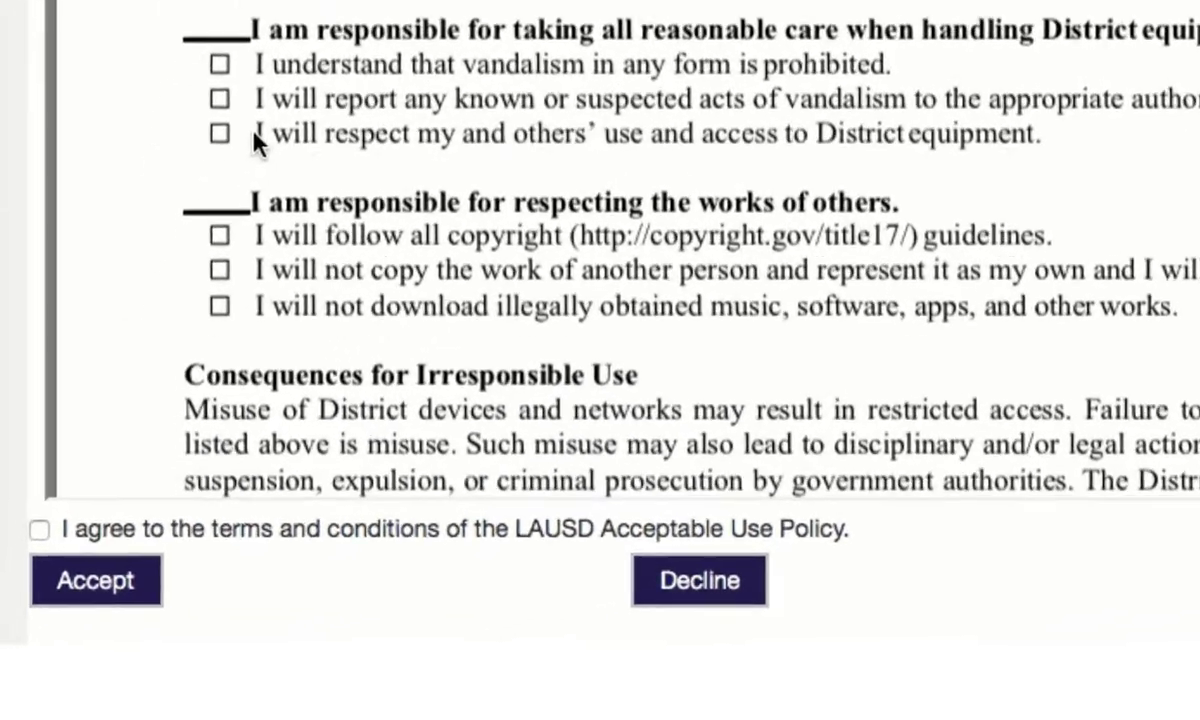
scroll(255, 135, up, 10)
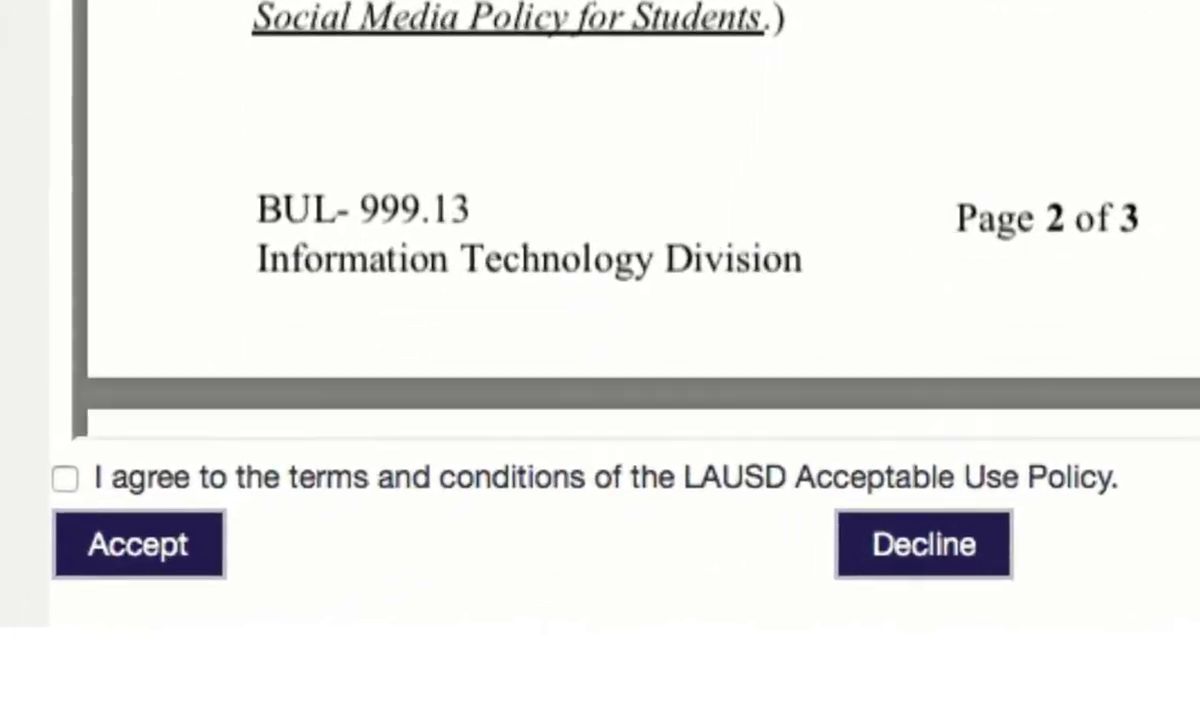
scroll(255, 135, down, 8)
scroll(690, 200, down, 10)
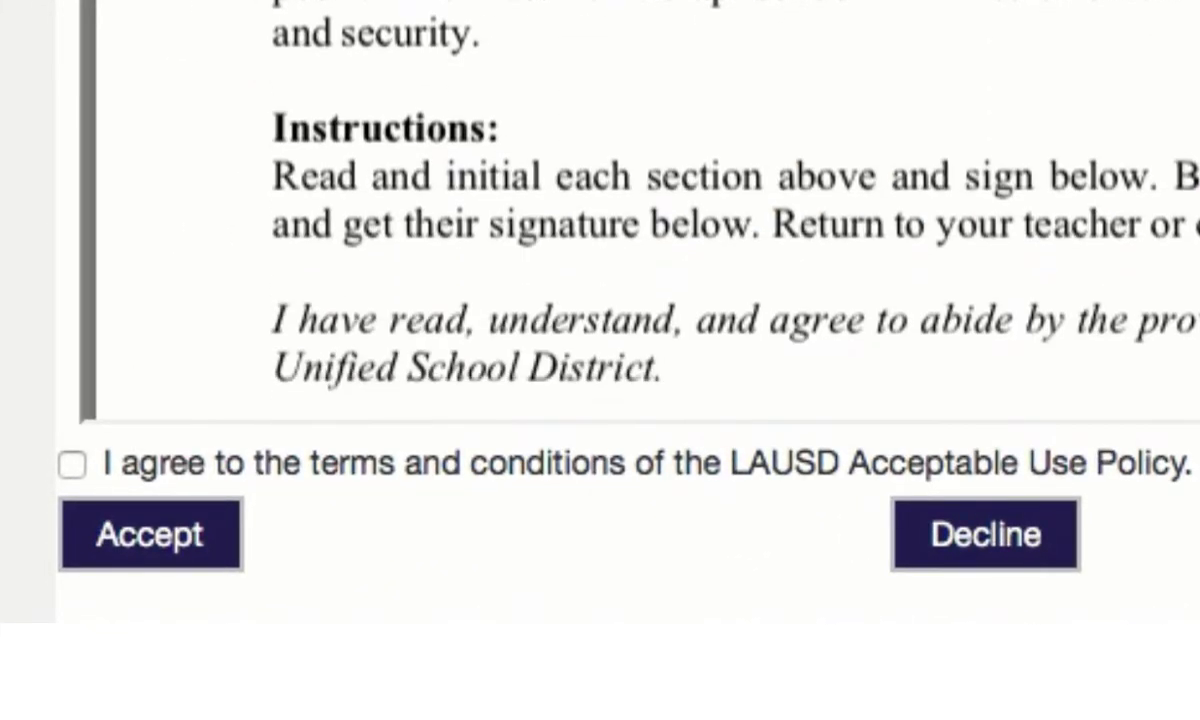
scroll(690, 200, up, 15)
scroll(640, 200, down, 15)
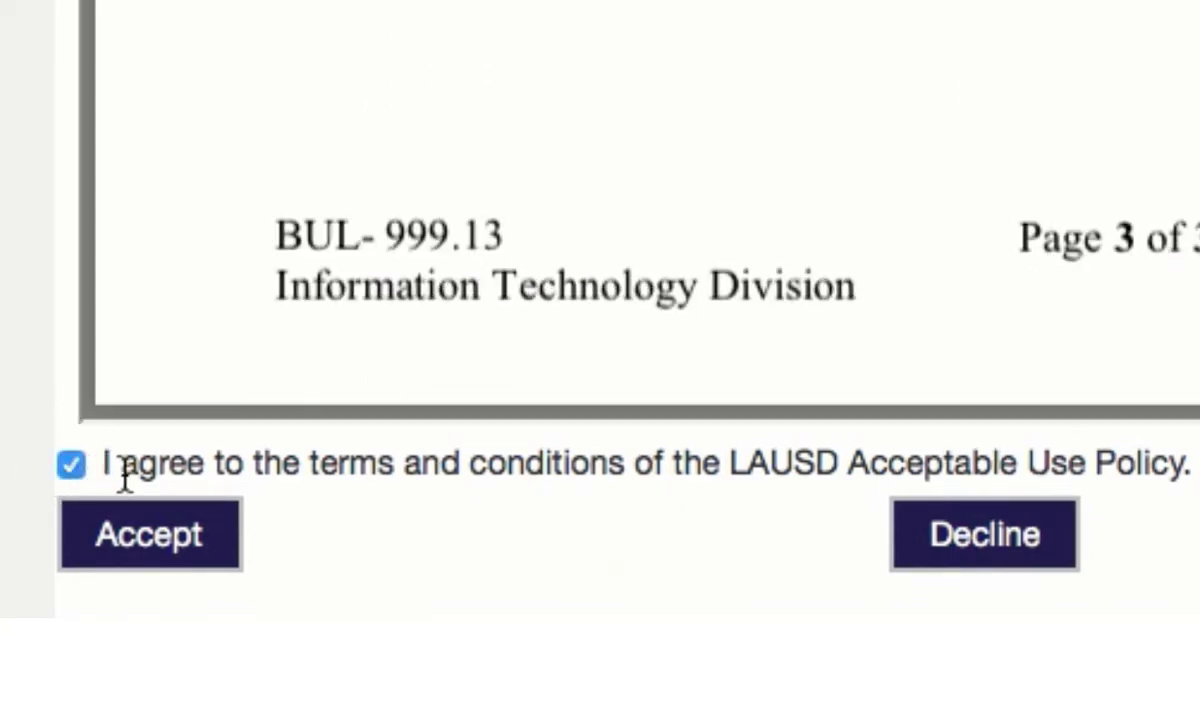
click(185, 553)
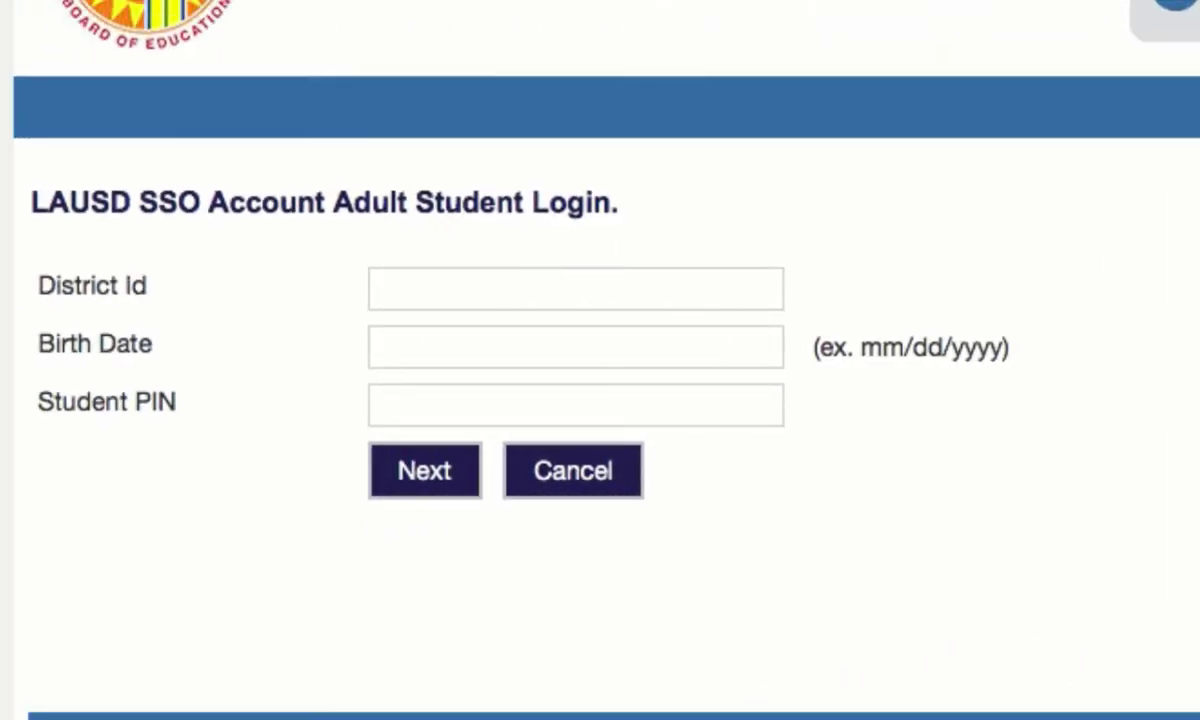
- Fill in the student's district ID, birth date and student PIN, then submit the login form
click(403, 295)
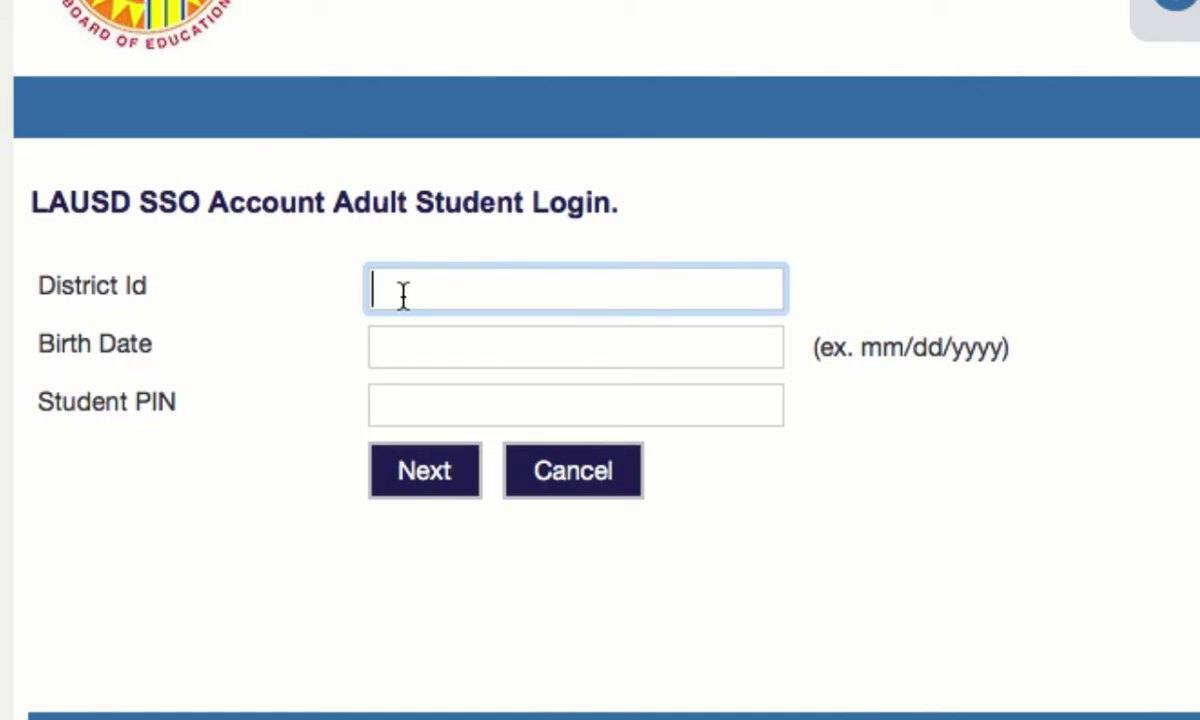
click(397, 340)
text(01)
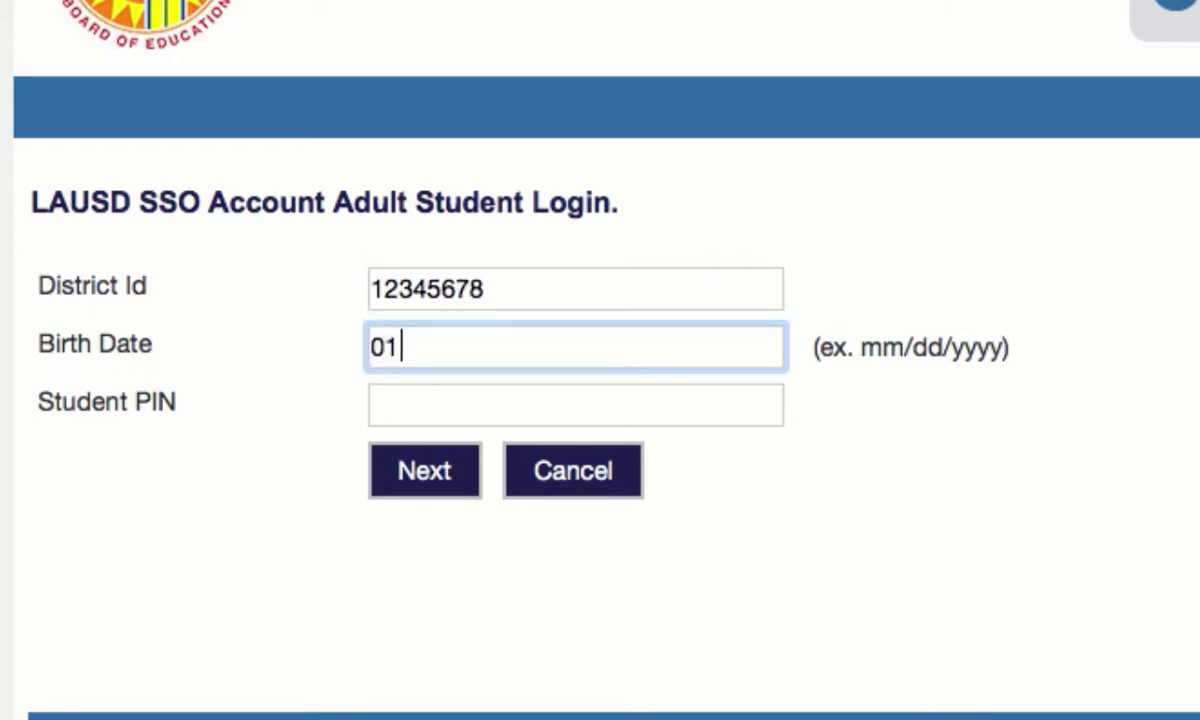
text(/)
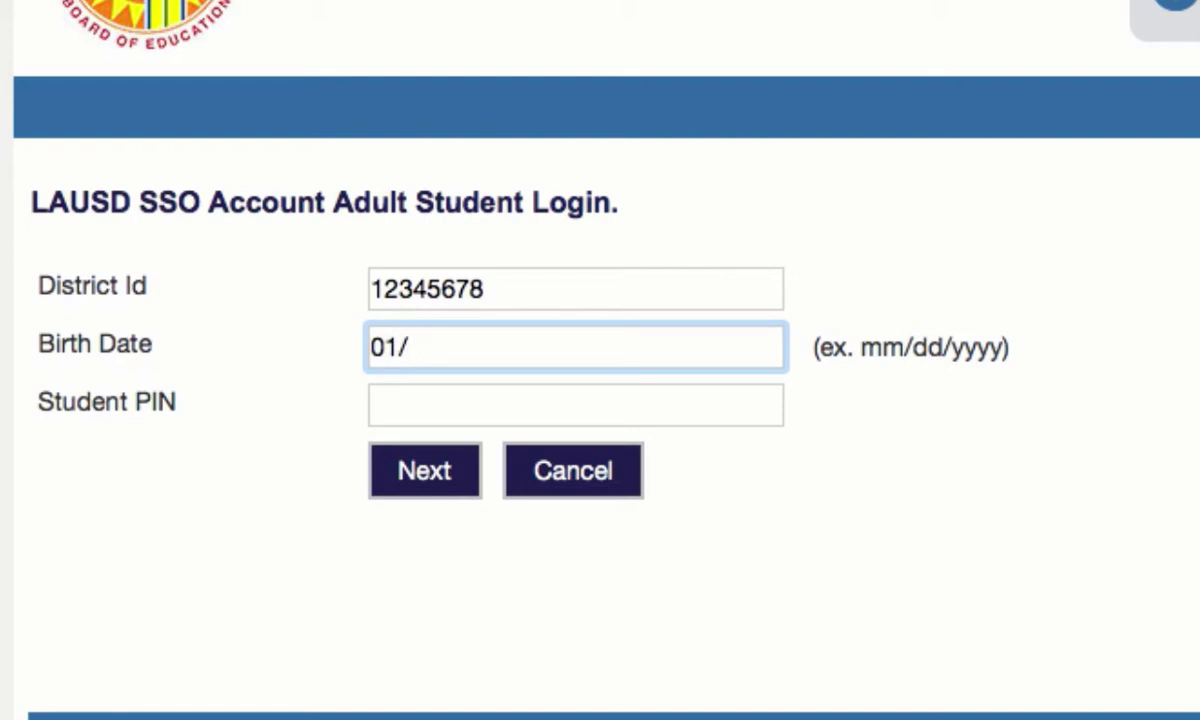
text(01/2001)
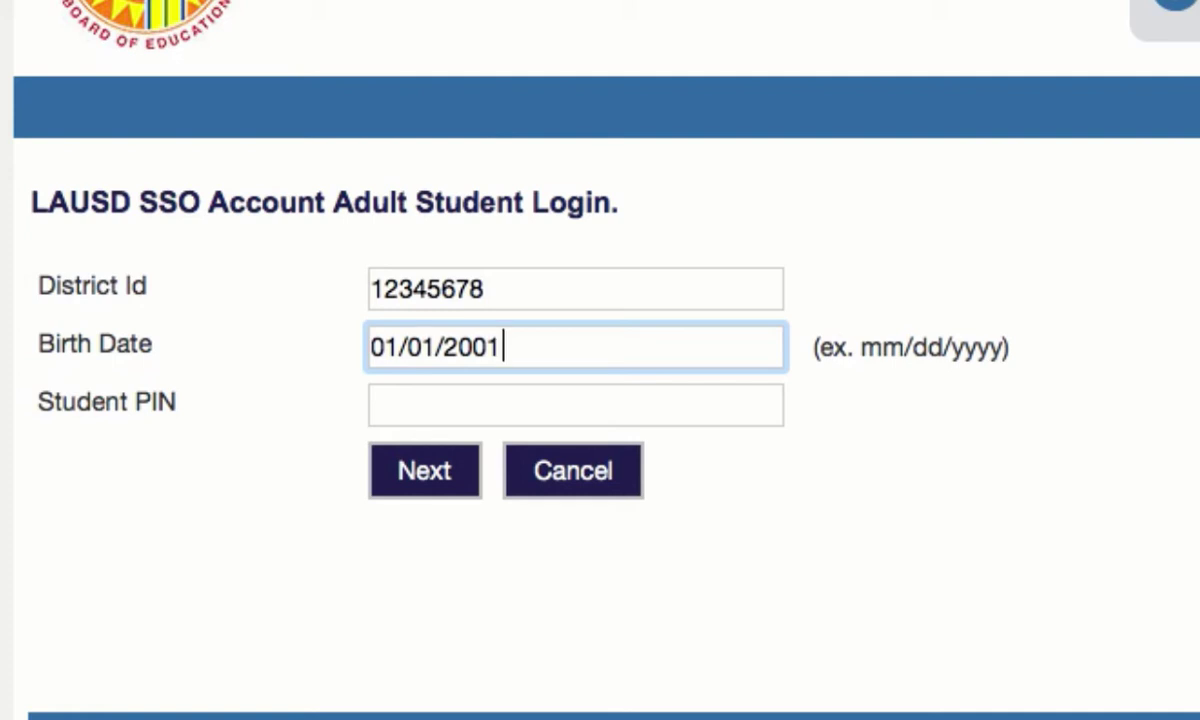
click(396, 399)
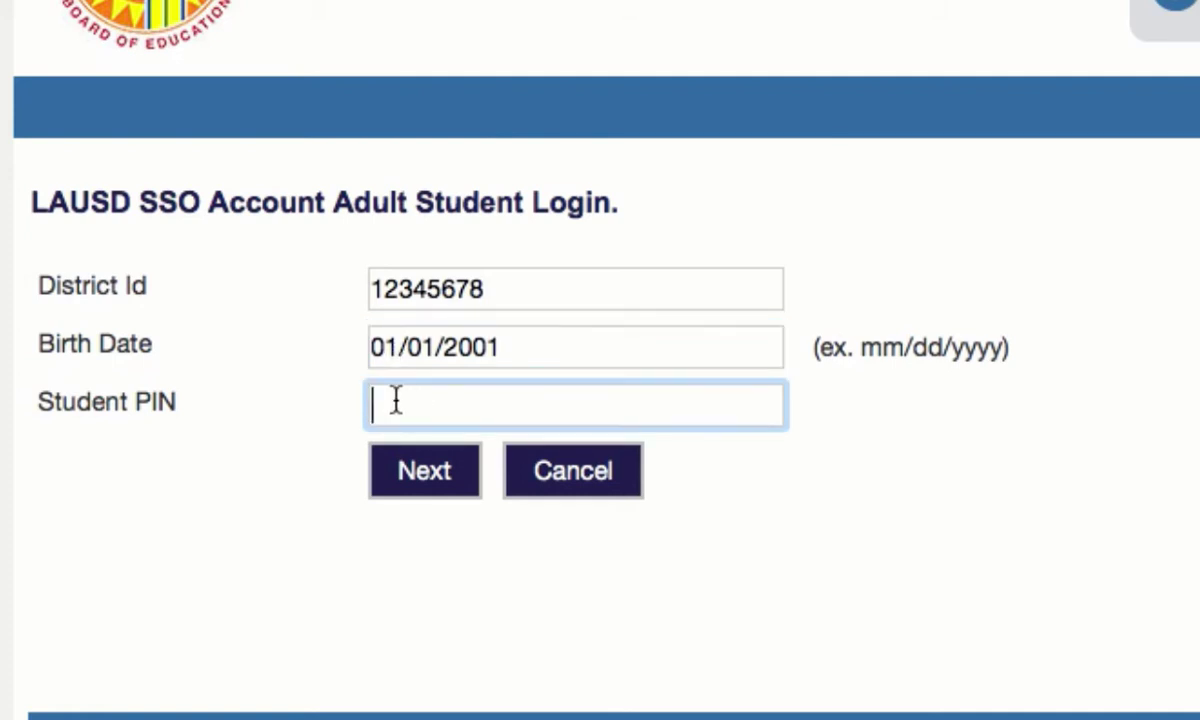
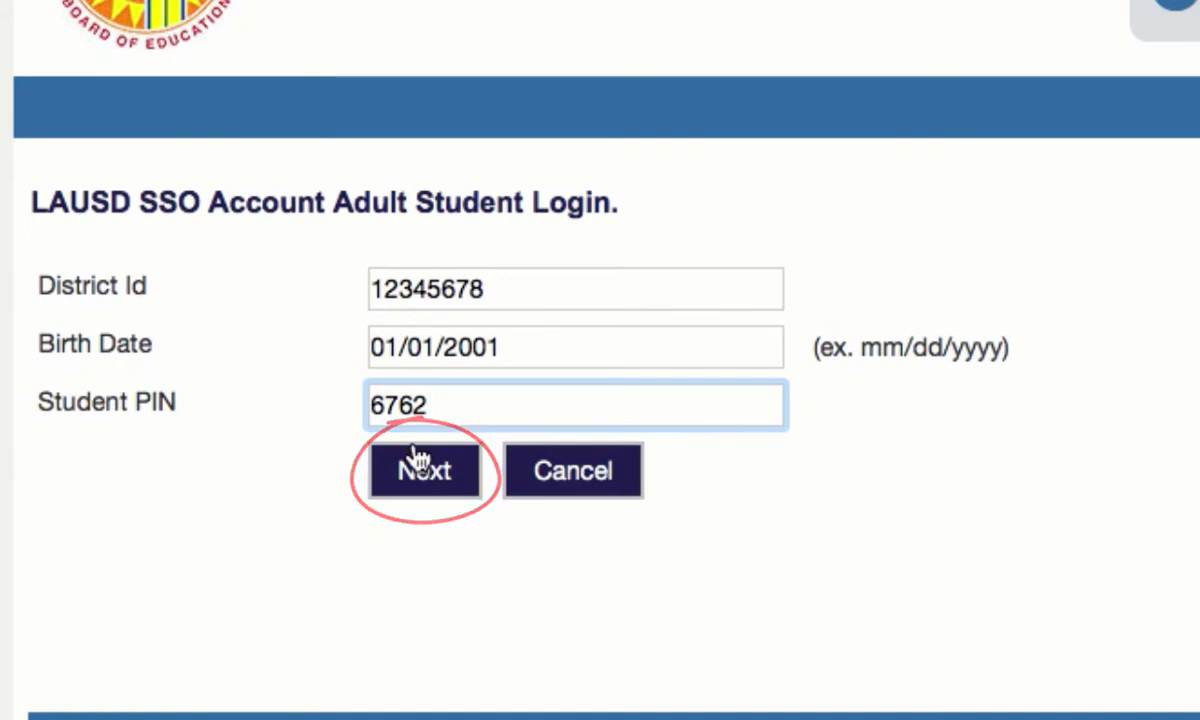
click(420, 468)
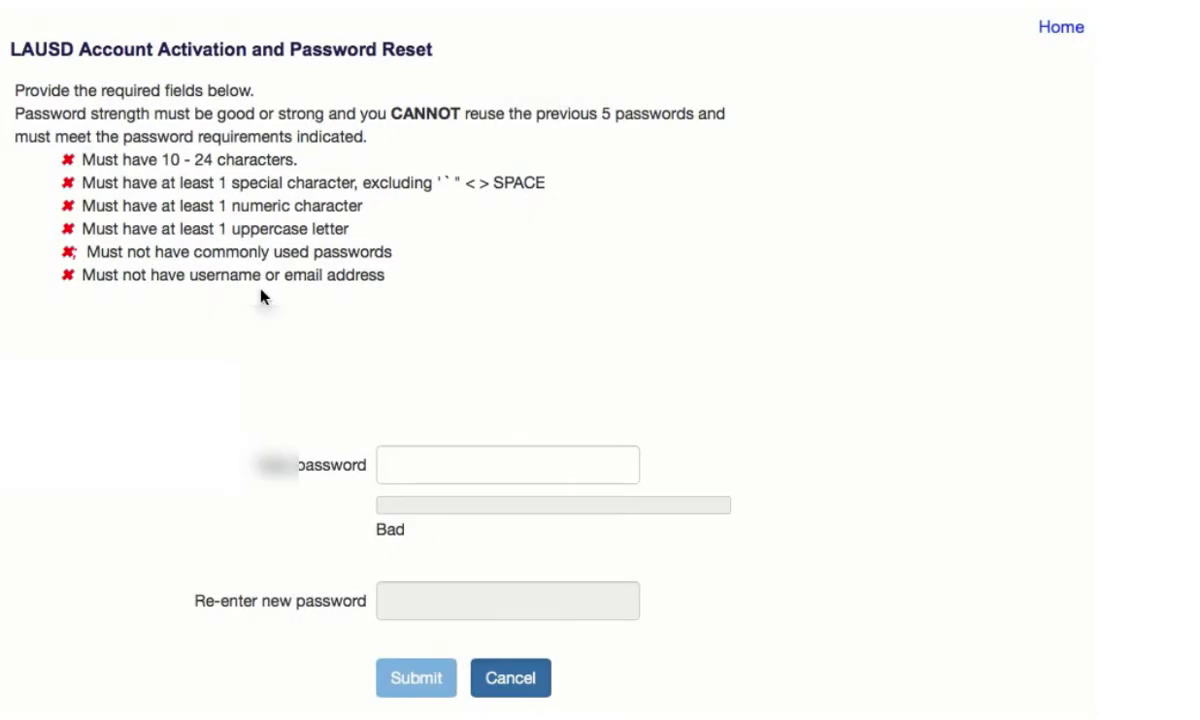
- Enter a new strong password, re-enter it for confirmation, and submit it
click(398, 464)
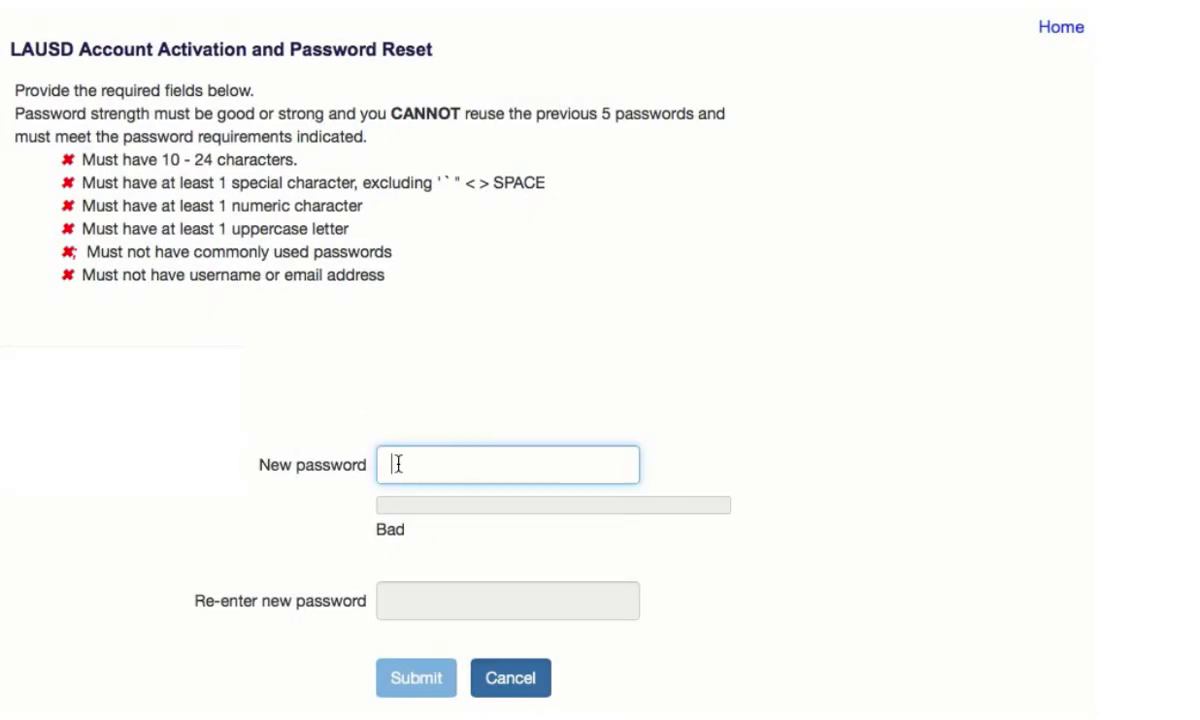
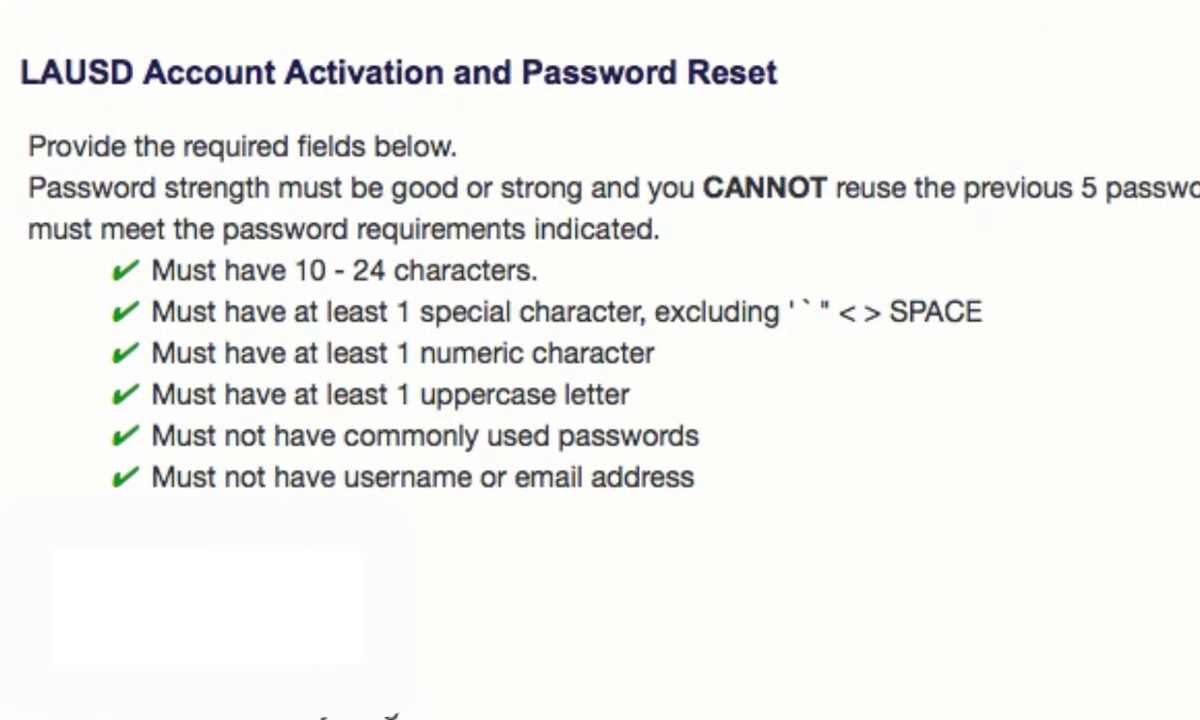
click(501, 699)
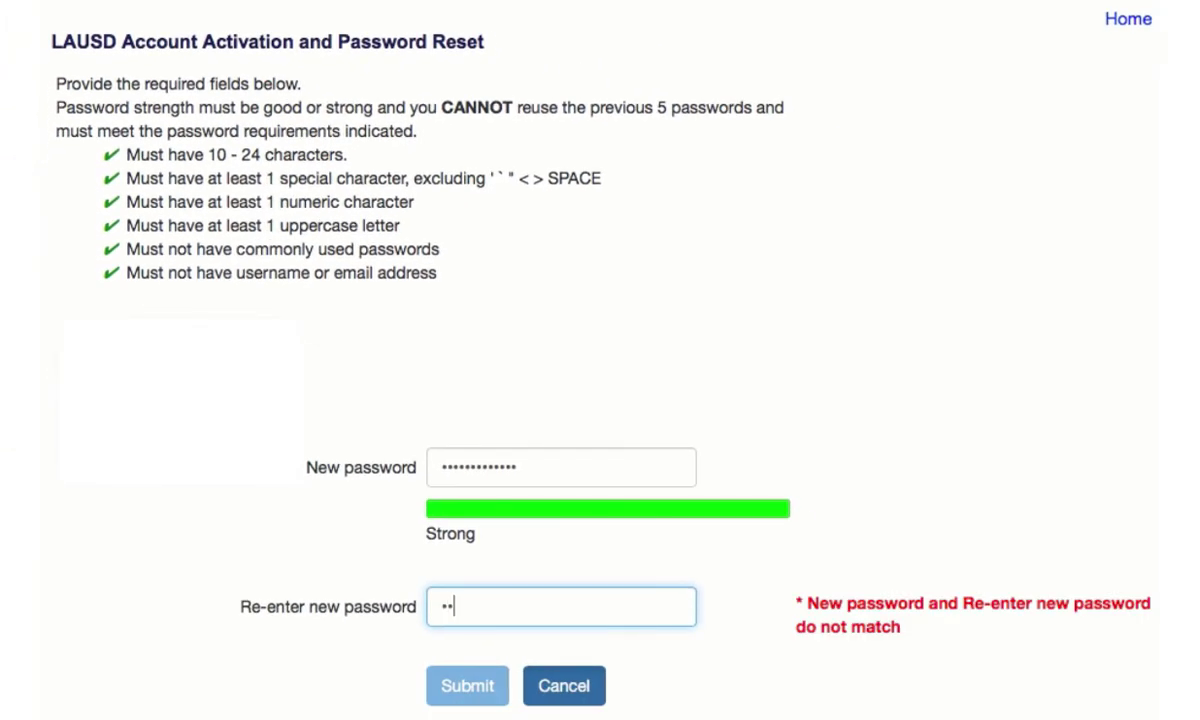
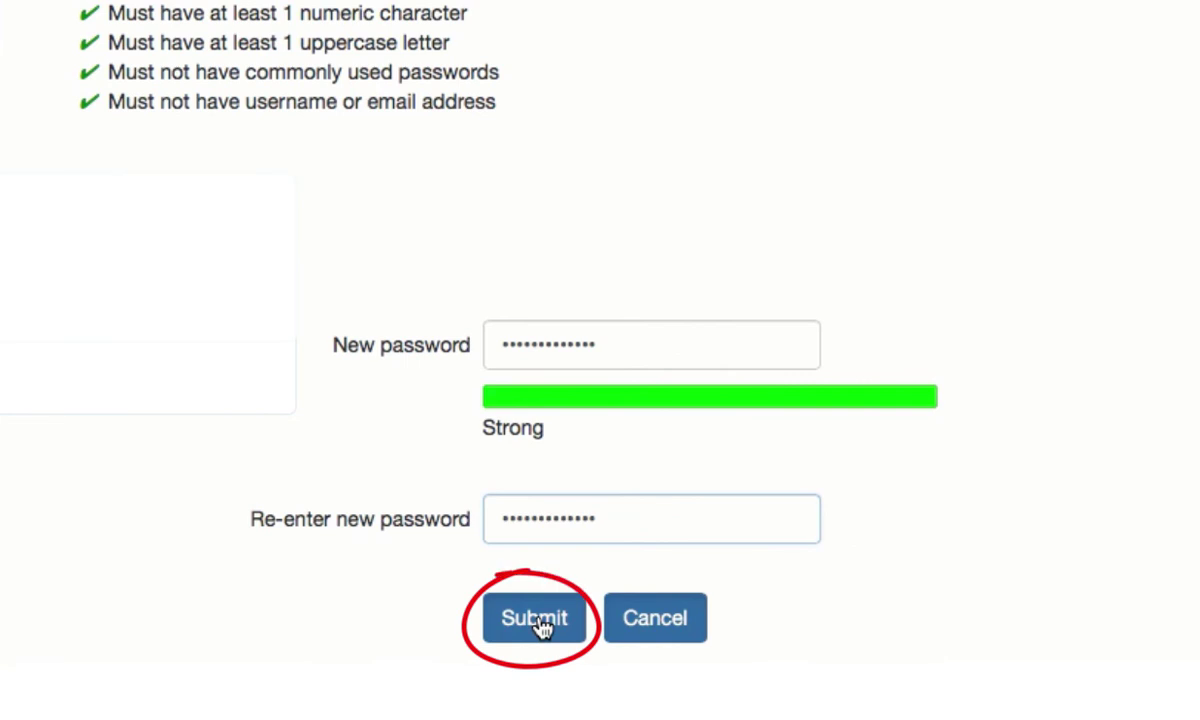
click(535, 618)
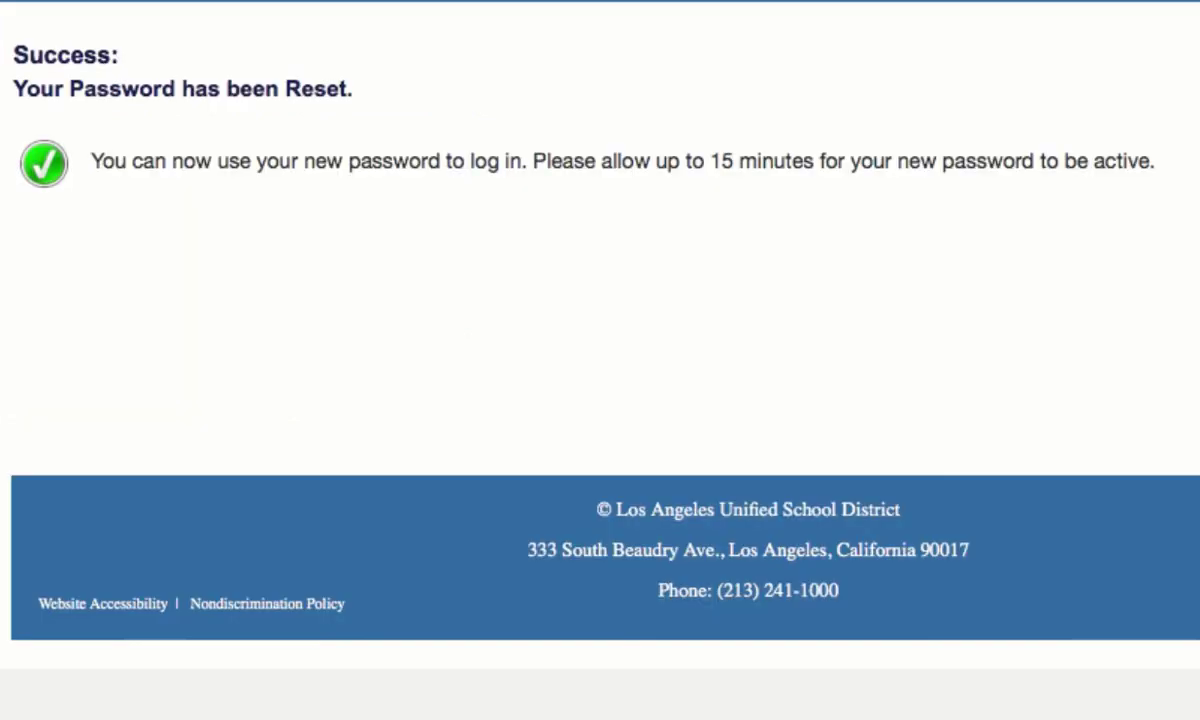